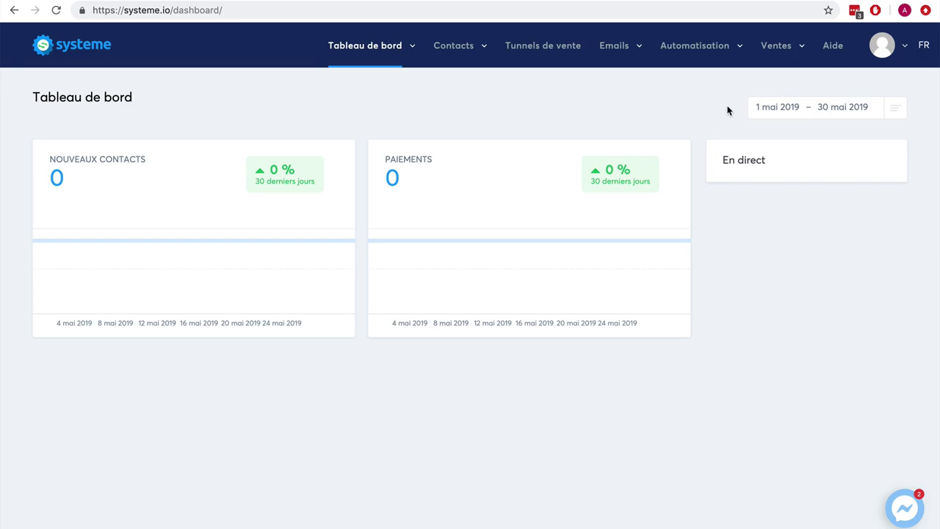
Step: Create and save a new course named "Formation en ligne"
mouse_move(788, 48)
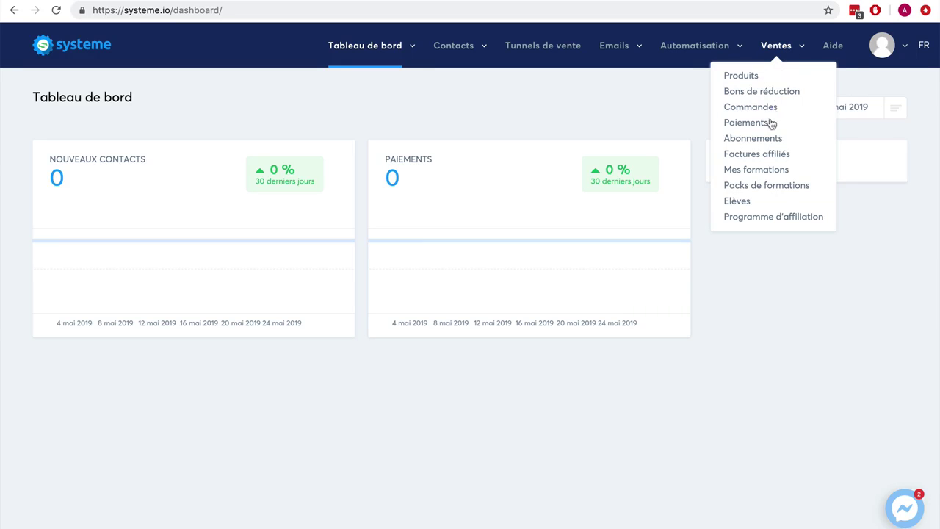
left_click(755, 175)
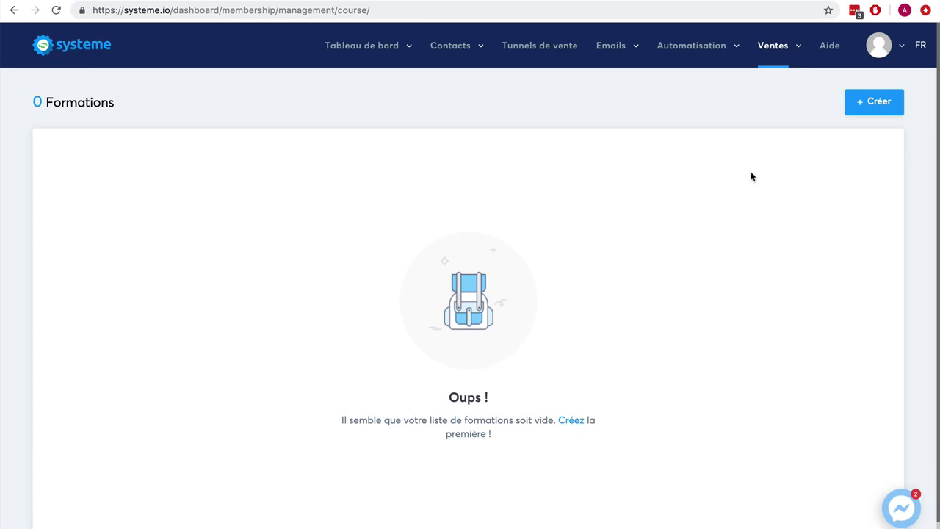
left_click(567, 422)
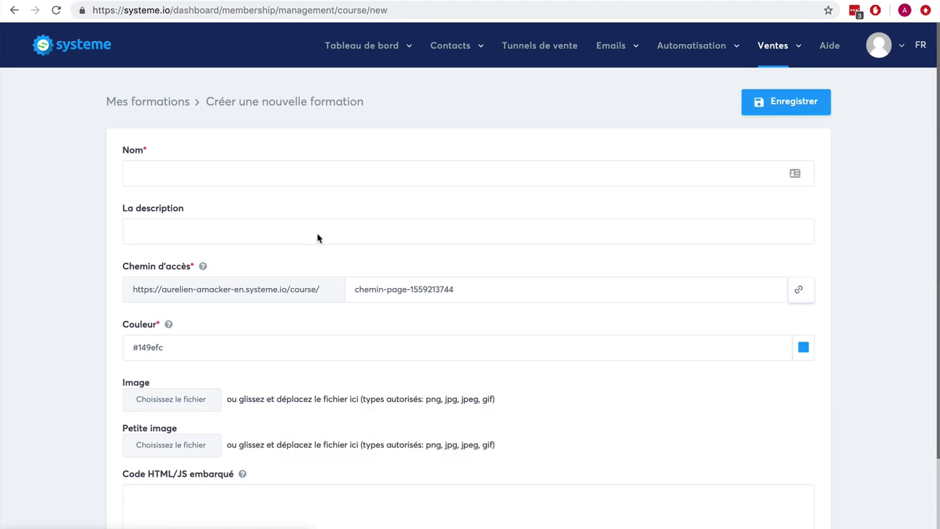
left_click(195, 177)
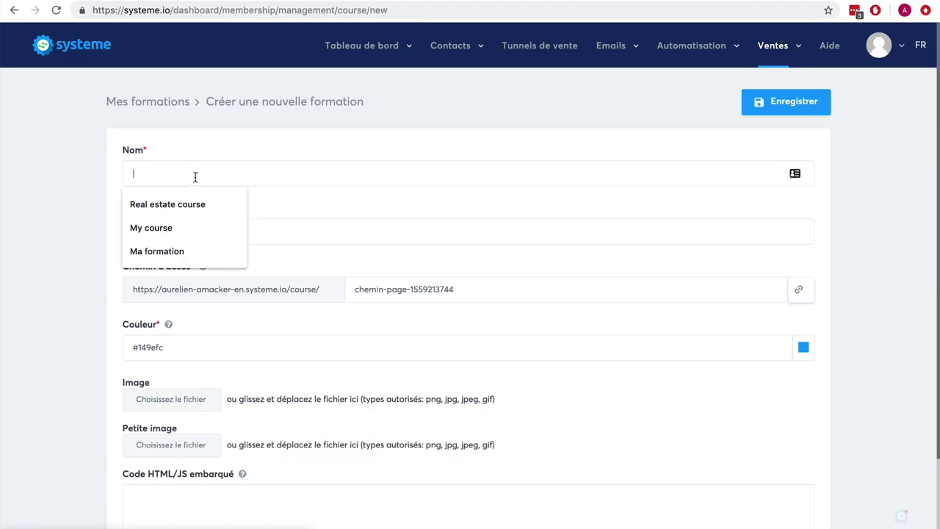
type("Formation en ligne")
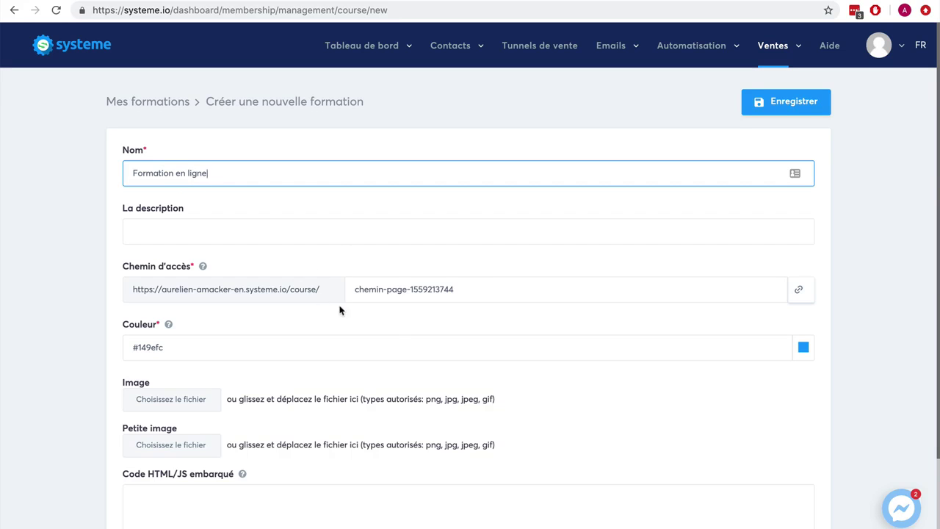
scroll(497, 378, "down", 3)
scroll(497, 378, "up", 3)
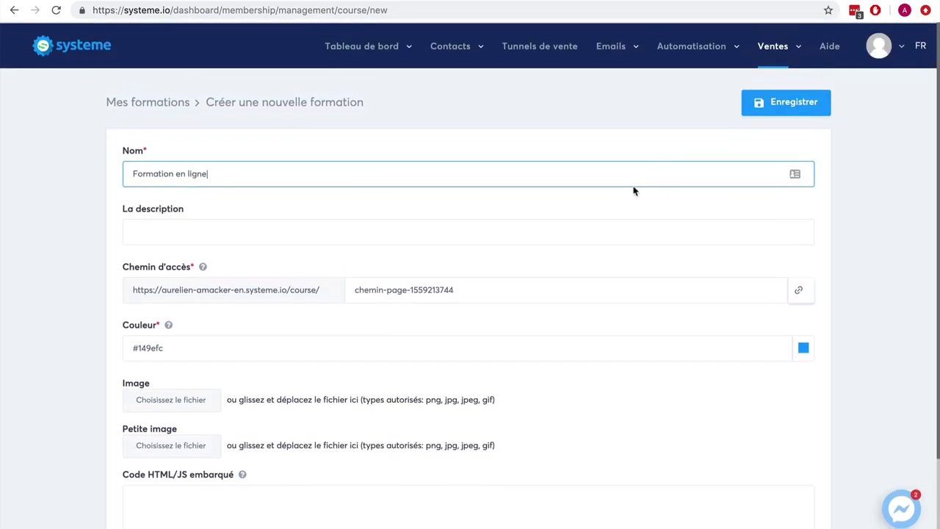
scroll(709, 218, "down", 3)
scroll(712, 218, "up", 3)
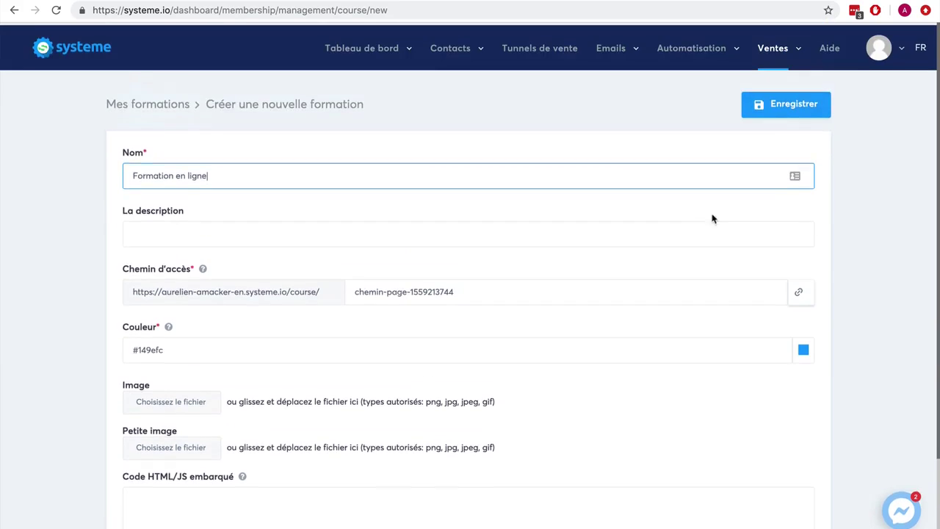
left_click(777, 101)
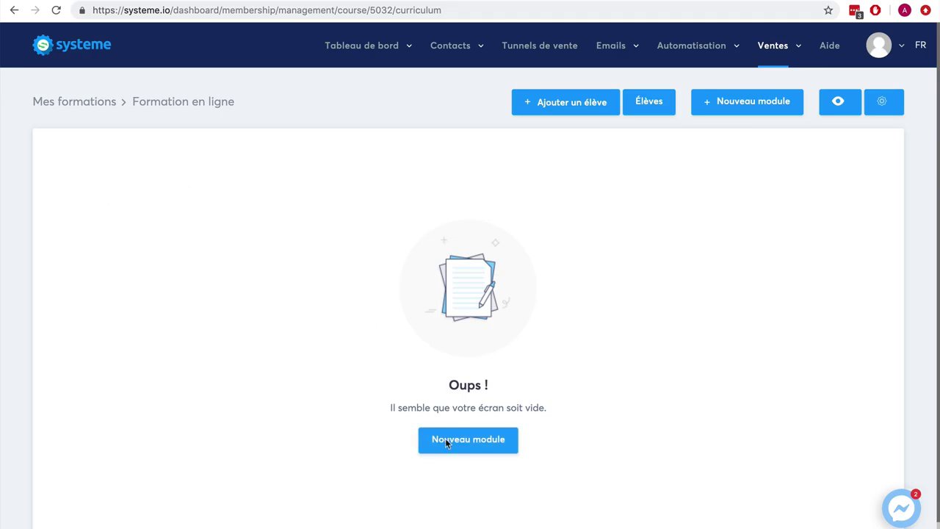
Step: Add a module named "Module 1" to the course, with its title shown to students
left_click(472, 443)
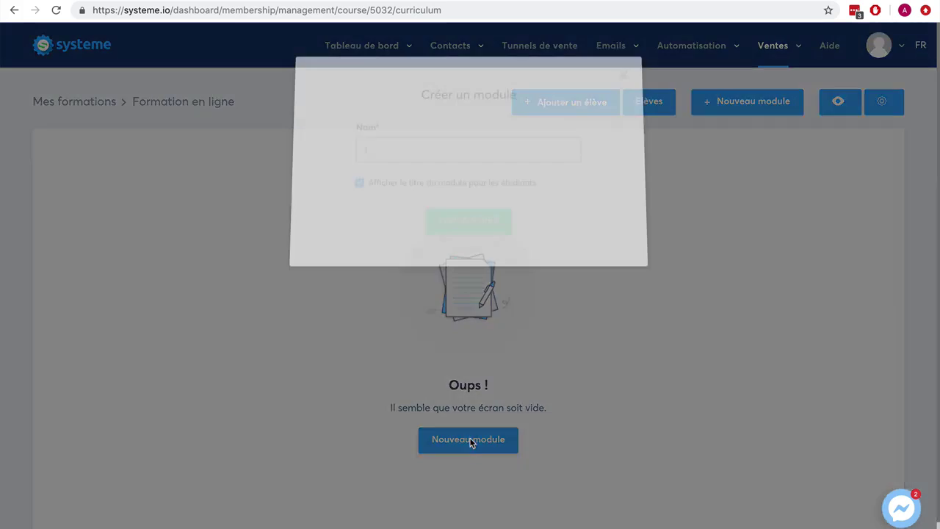
type("Module 1")
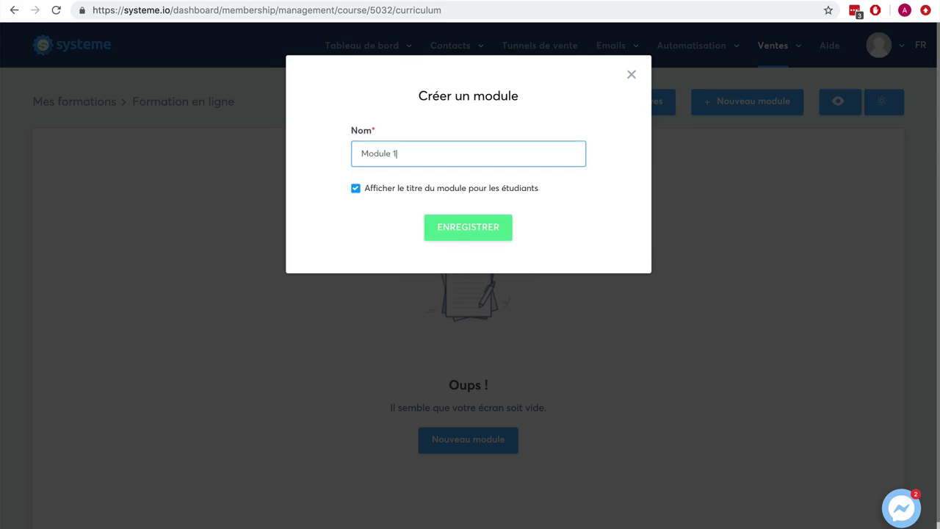
left_click(480, 229)
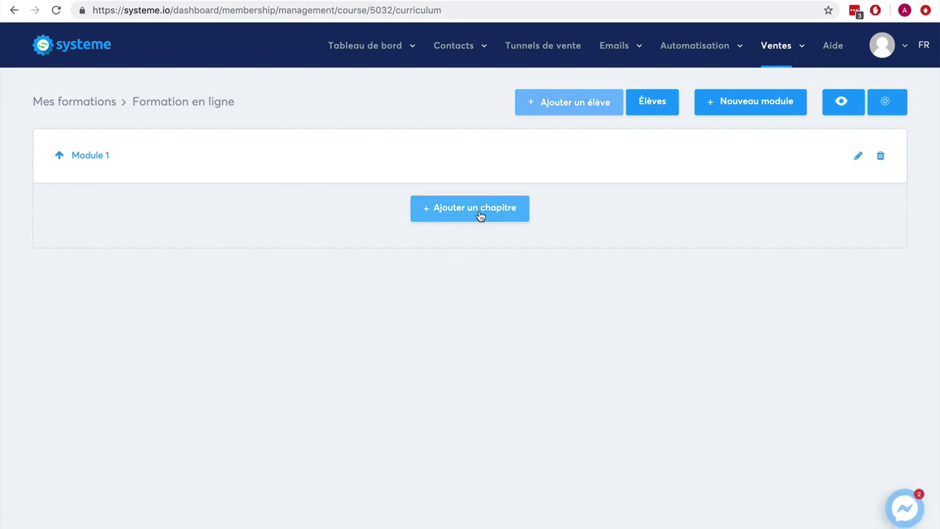
Step: Add a chapter named "Chapitre 1" to Module 1 with a delay of 0 and a page type that includes a video
left_click(479, 210)
type("Chapitre ")
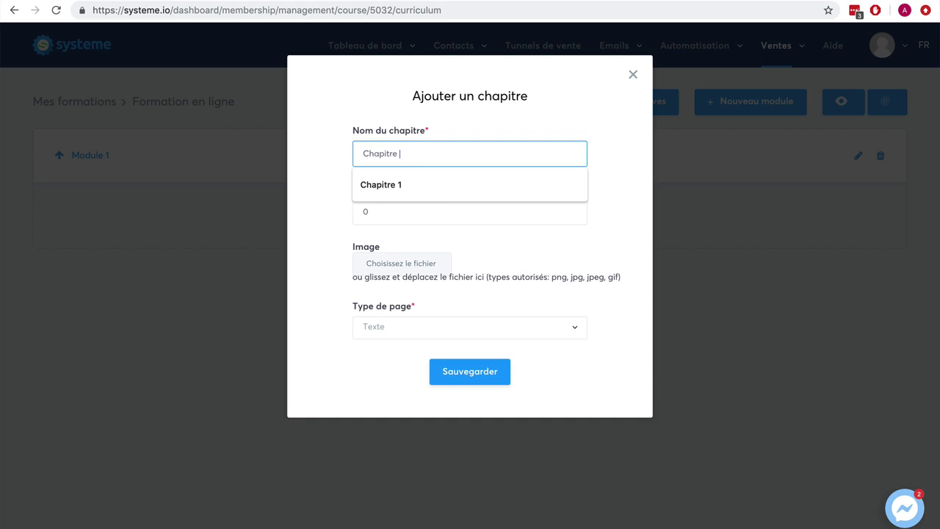
type("12")
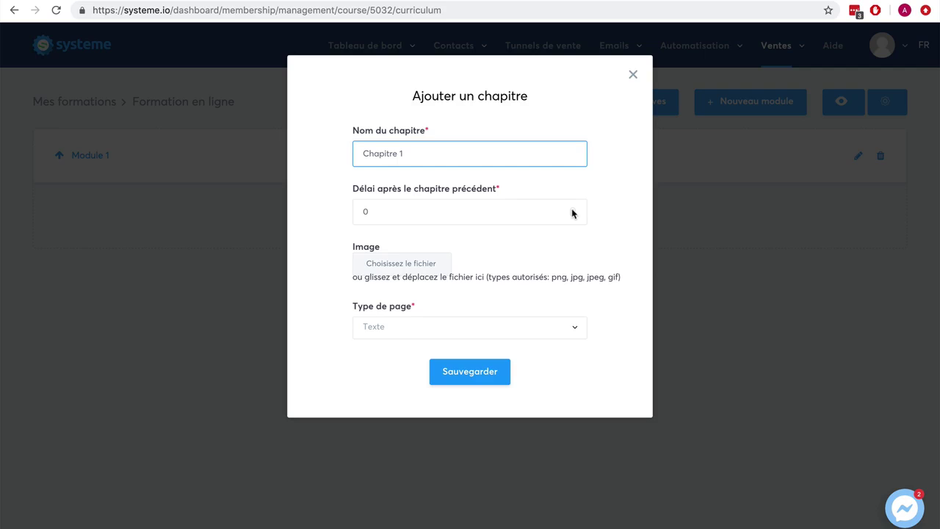
left_click(572, 210)
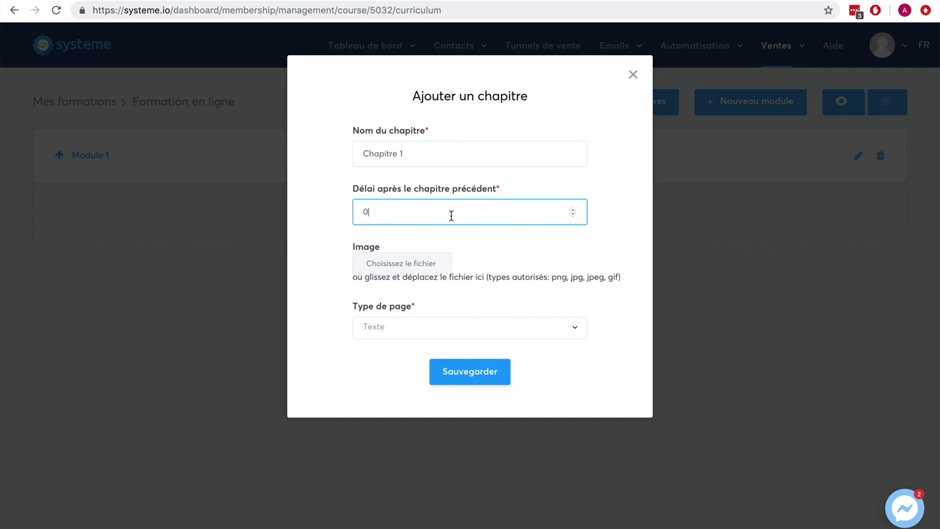
left_click(447, 327)
left_click(445, 373)
left_click(455, 369)
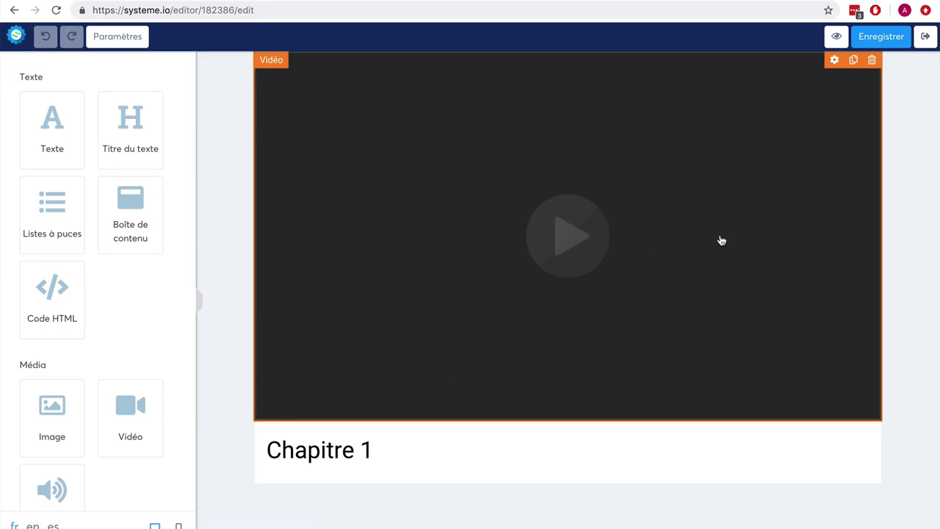
Step: Move the "Chapitre 1" heading above the video and add a content box holding a bullet list below the video
left_click_drag(330, 453, 278, 60)
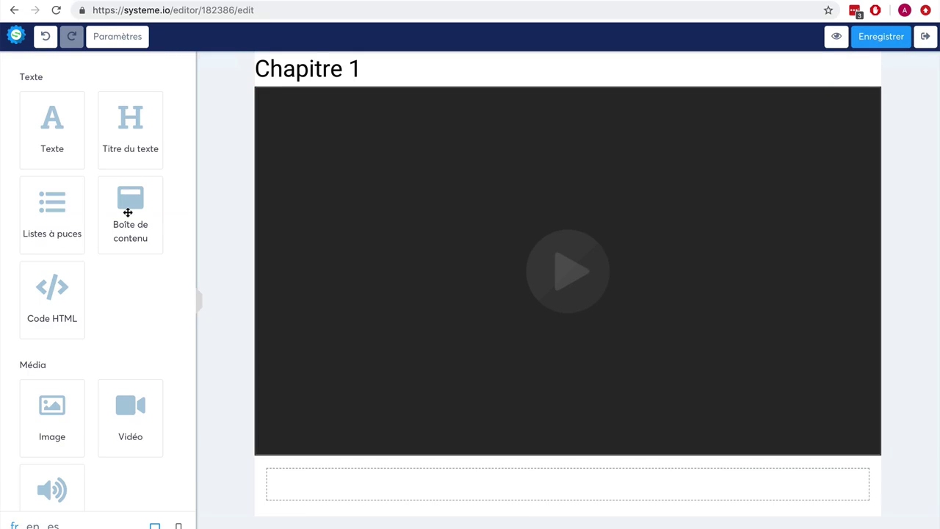
left_click_drag(127, 212, 327, 486)
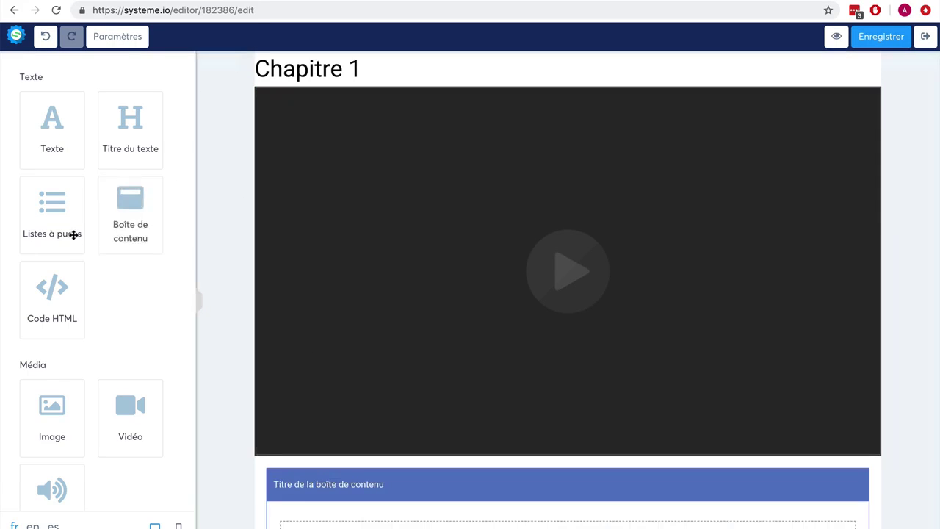
left_click_drag(56, 221, 367, 505)
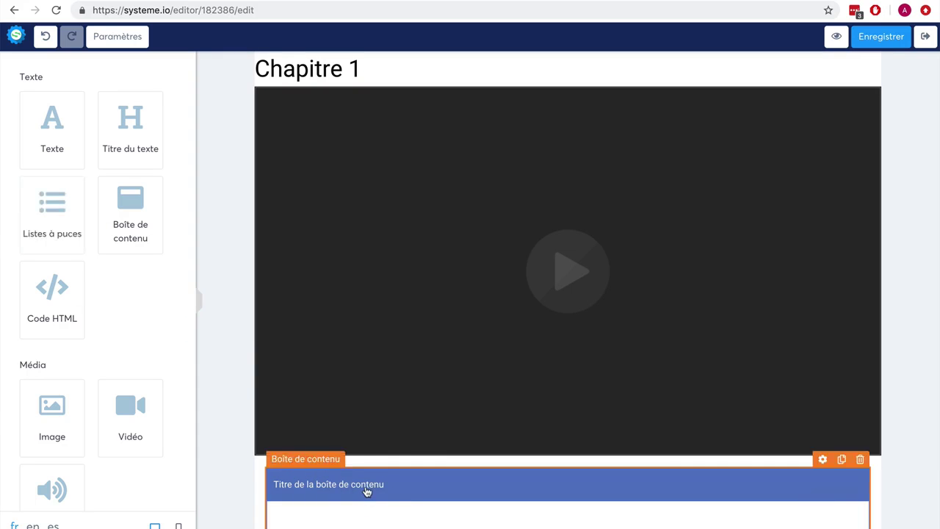
Step: Set the content box's header title to "Ressources"
left_click(823, 460)
left_click_drag(142, 453, 24, 443)
type("Ressources")
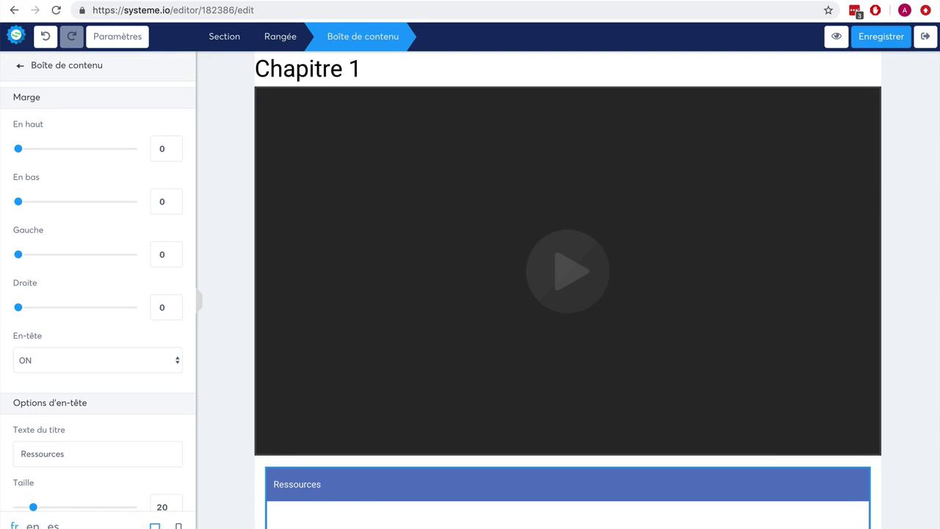
left_click(899, 324)
Step: Change the icon colour of the bullet list in the Ressources box to light green B8E986
scroll(899, 324, "down", 2)
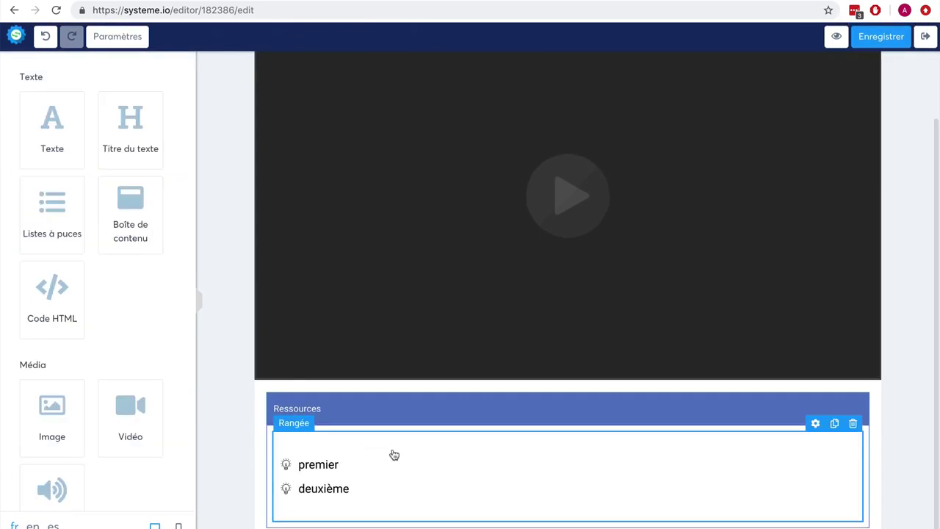
left_click(327, 468)
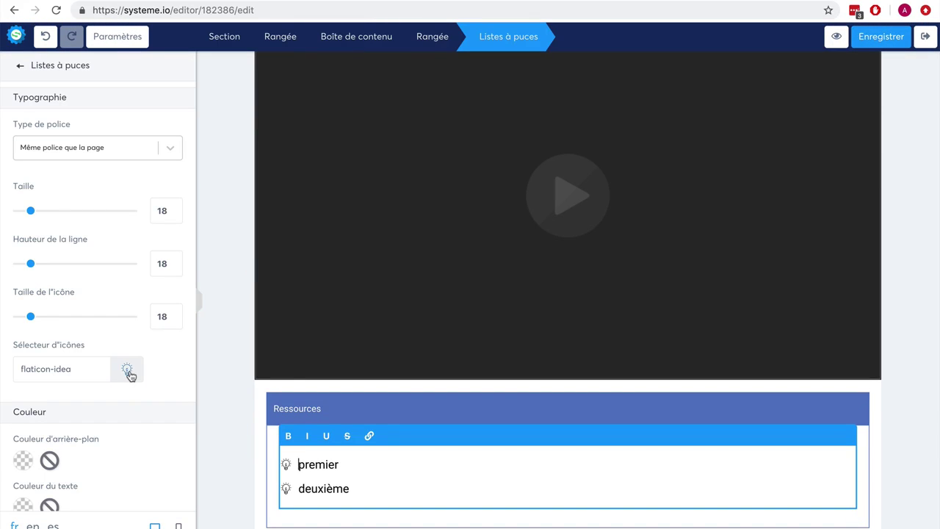
scroll(171, 405, "down", 3)
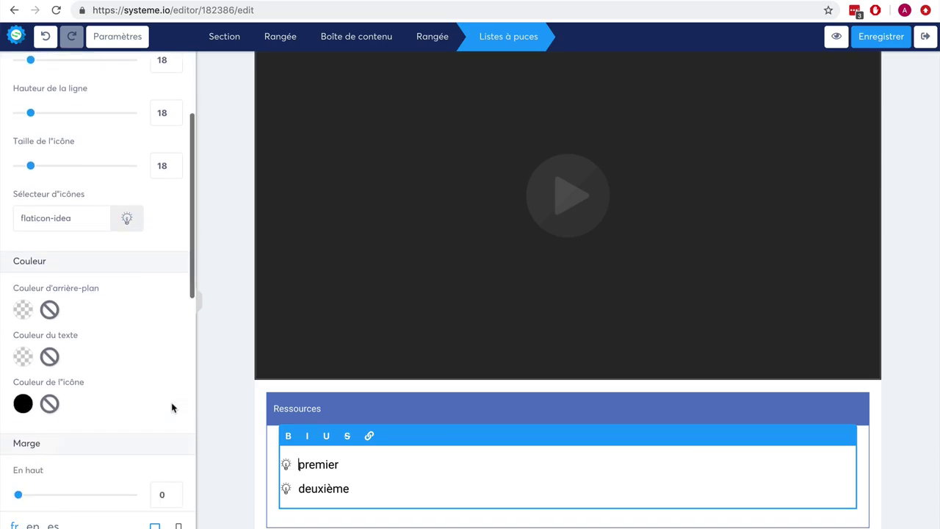
left_click(22, 403)
scroll(140, 438, "down", 4)
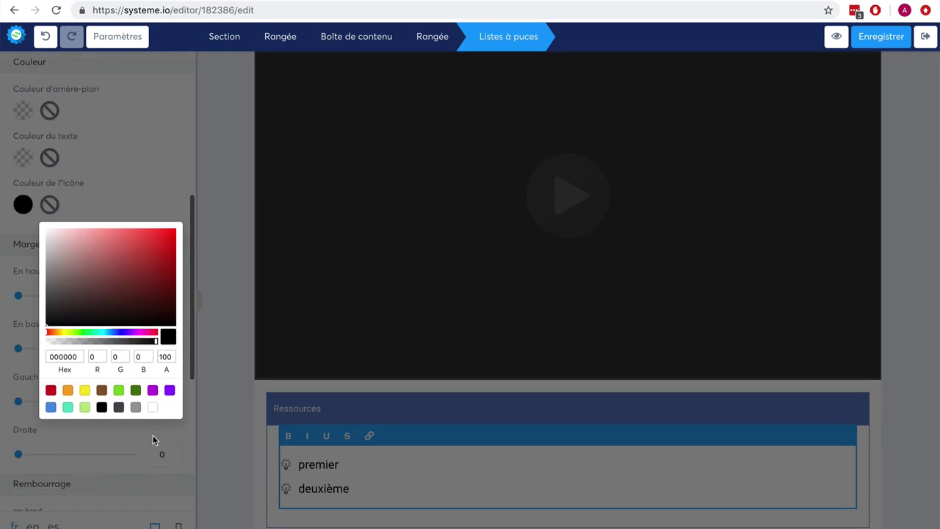
left_click(85, 408)
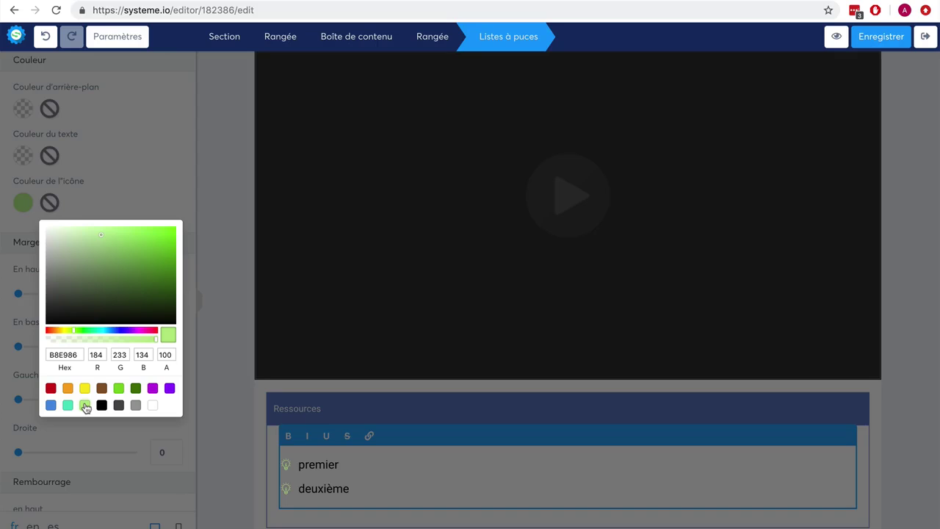
left_click(234, 294)
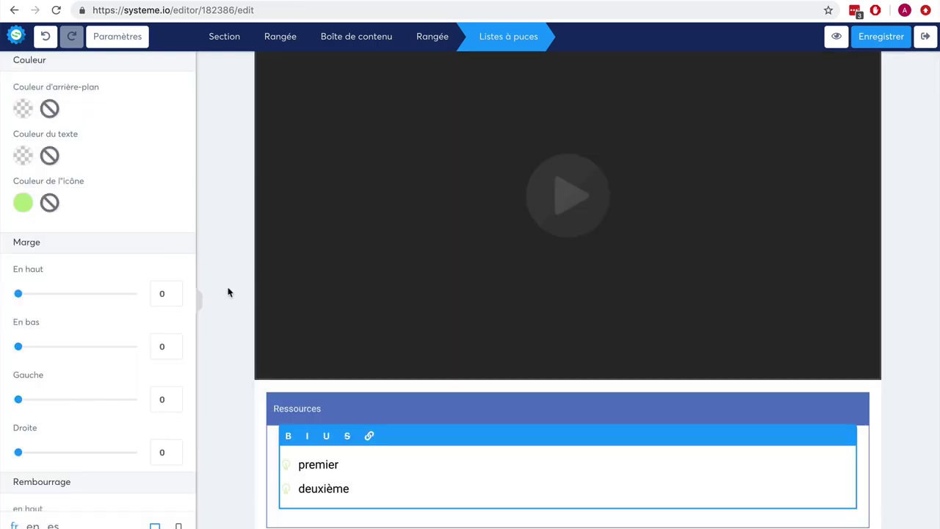
Step: Replace the text of the first bullet in the Ressources box with "Livre ta"
double_click(317, 465)
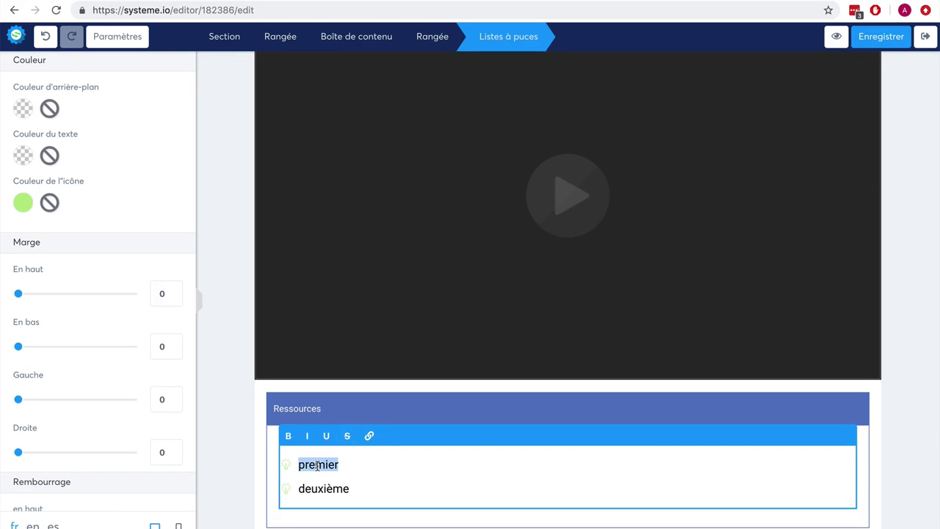
type("Livre ")
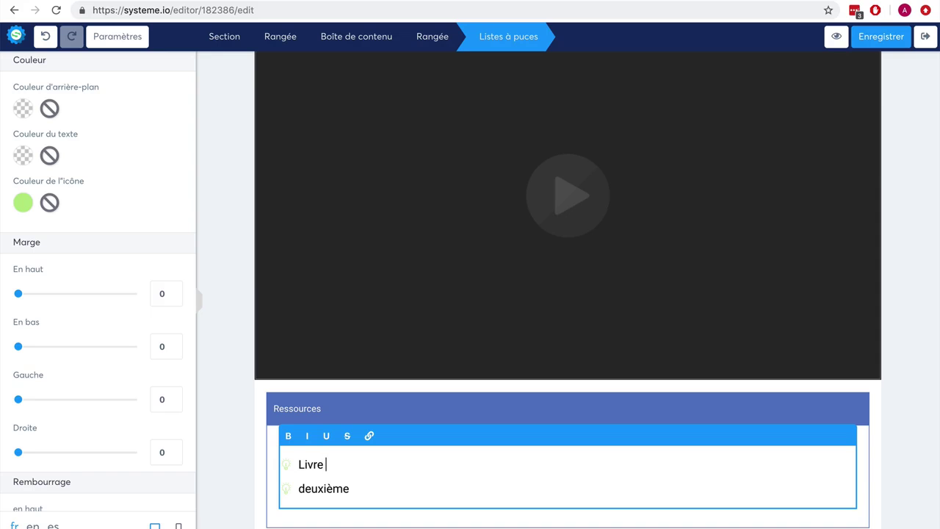
type("ta")
left_click(231, 313)
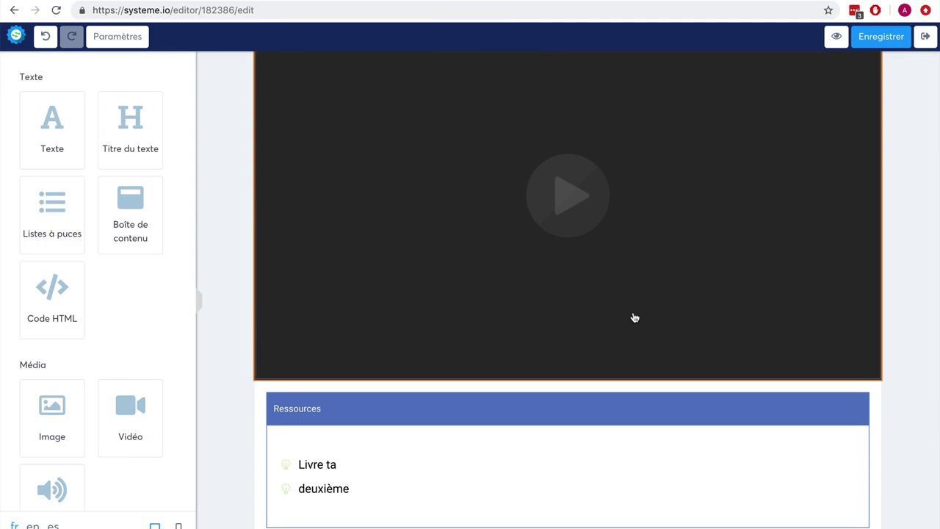
Step: Add a 1/3 - 1/3 - 1/3 column row below the Ressources box and place a video in its middle column
scroll(632, 316, "up", 2)
scroll(635, 317, "down", 1)
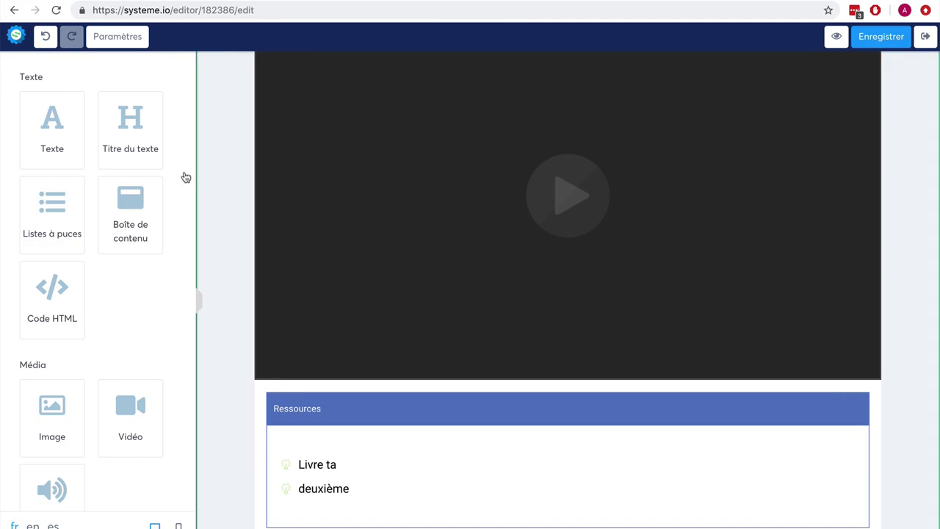
scroll(134, 338, "down", 3)
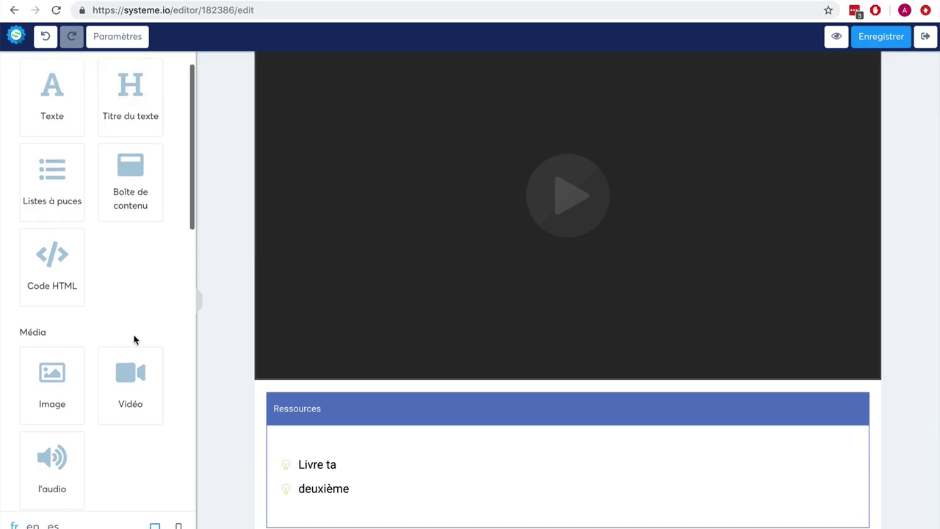
scroll(132, 344, "down", 2)
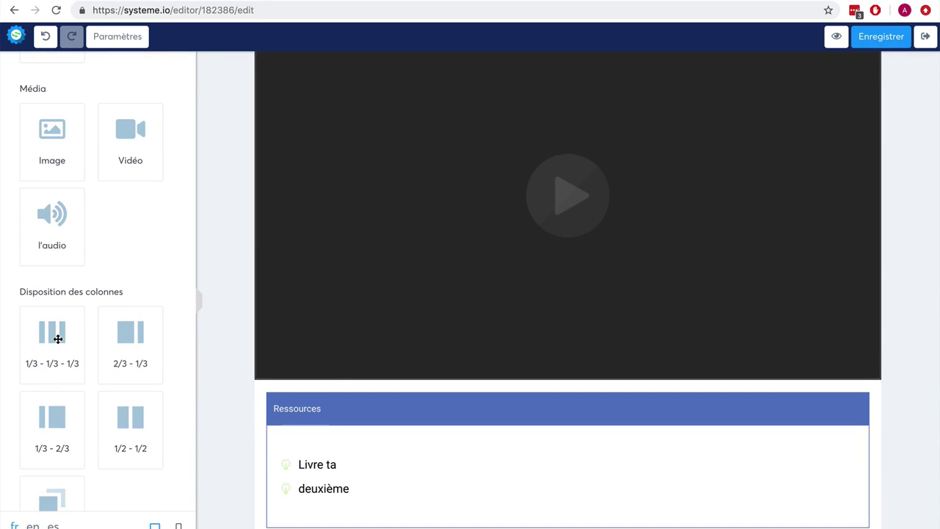
scroll(411, 401, "down", 2)
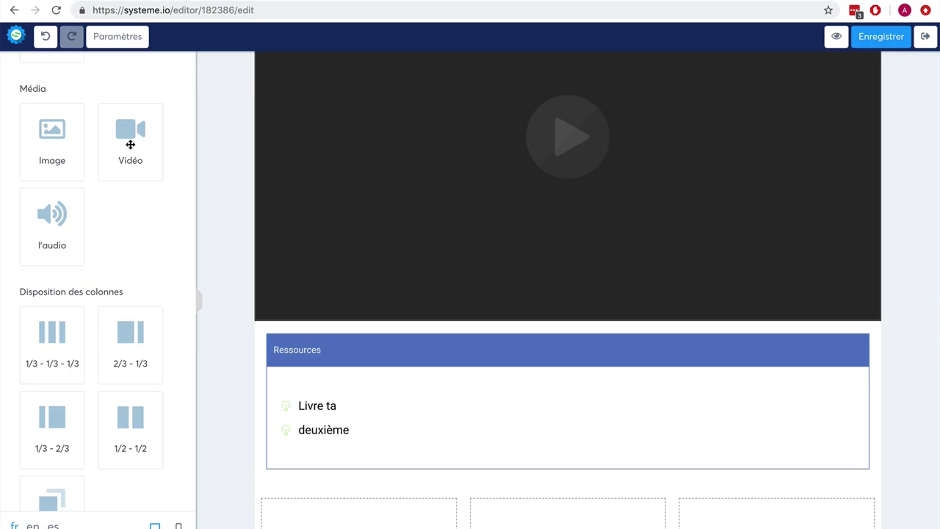
left_click_drag(130, 145, 586, 518)
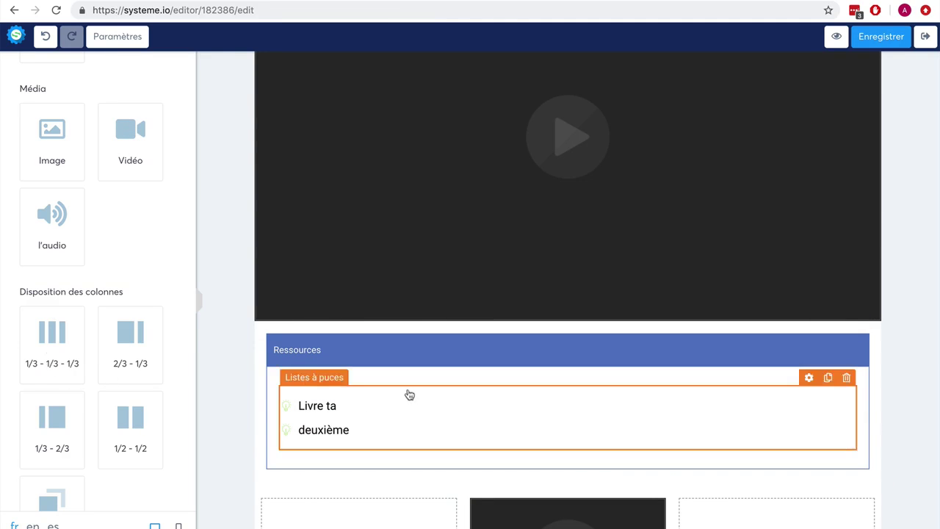
Step: Widen the middle video column by shifting its boundary with the first column, and open the row's settings
scroll(409, 394, "down", 2)
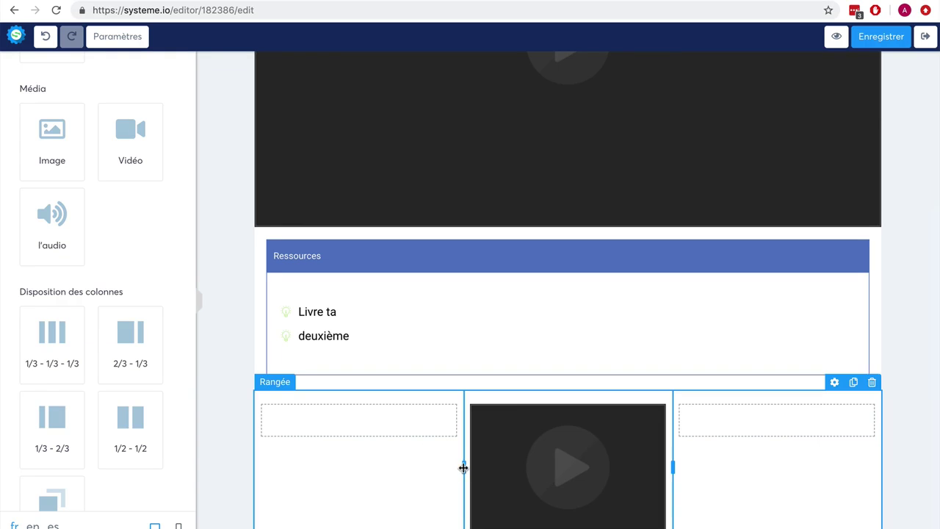
left_click_drag(463, 468, 426, 470)
left_click(716, 462)
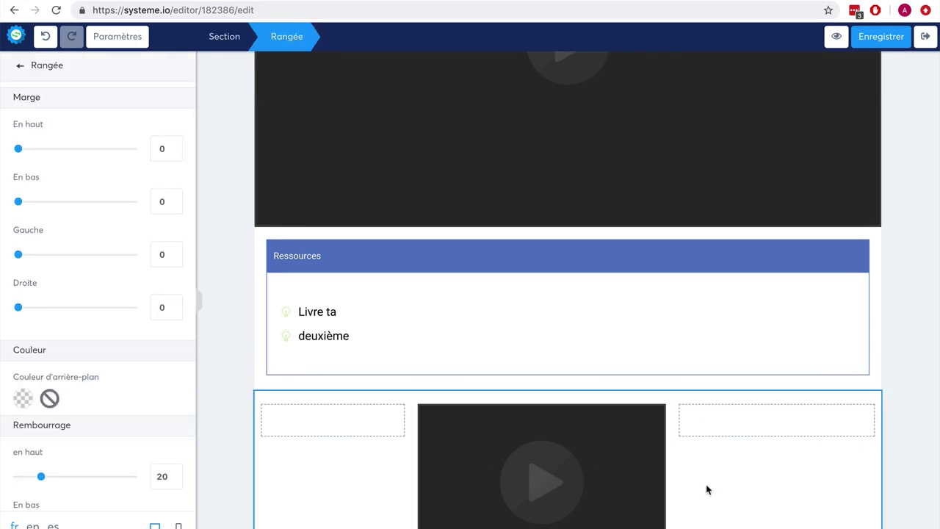
Step: Widen the middle video column further by shifting its boundary with the third column, and leave the row's settings
key("Escape")
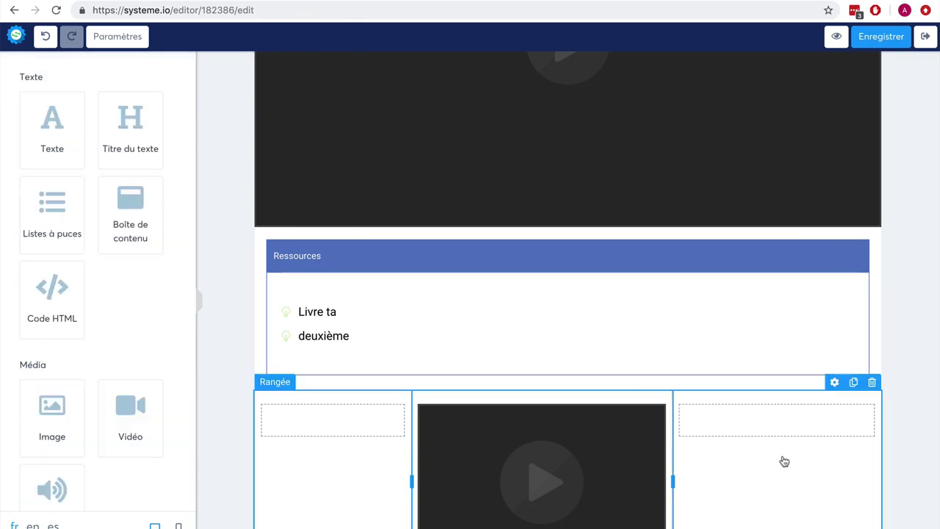
left_click_drag(674, 481, 712, 485)
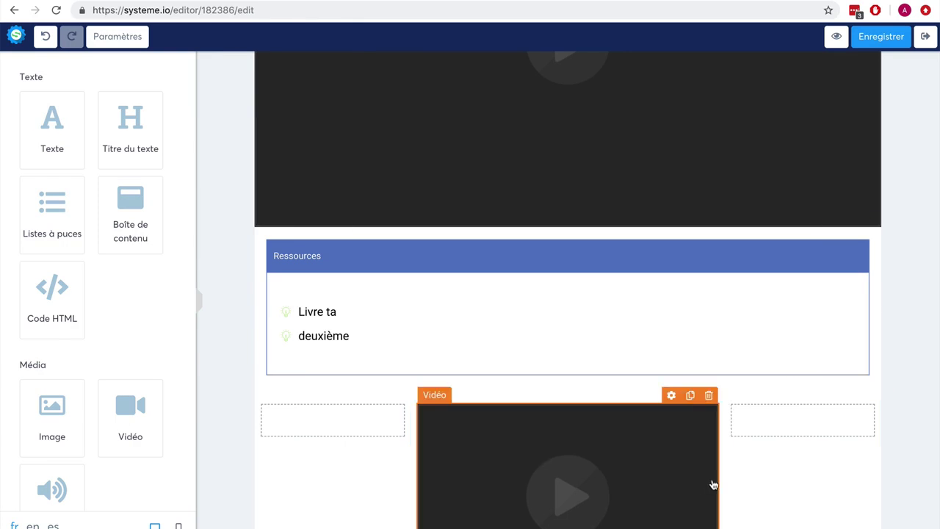
left_click(712, 485)
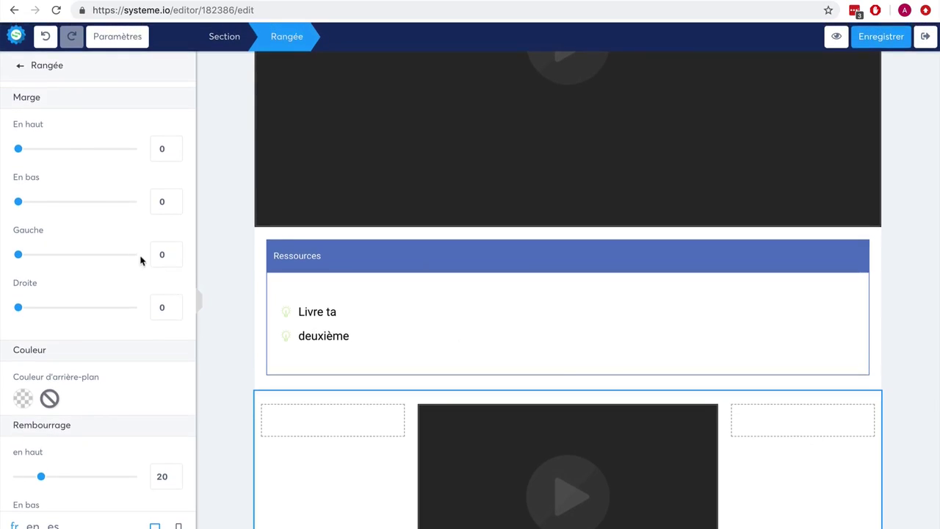
left_click(20, 66)
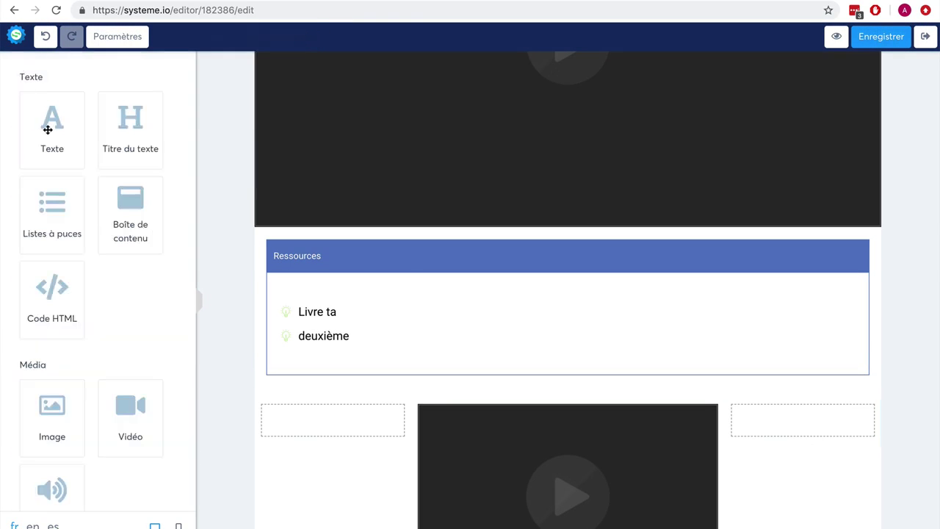
Step: Add a title element between the Ressources box and the three-column row, and save the page before exiting the editor
left_click_drag(126, 140, 497, 388)
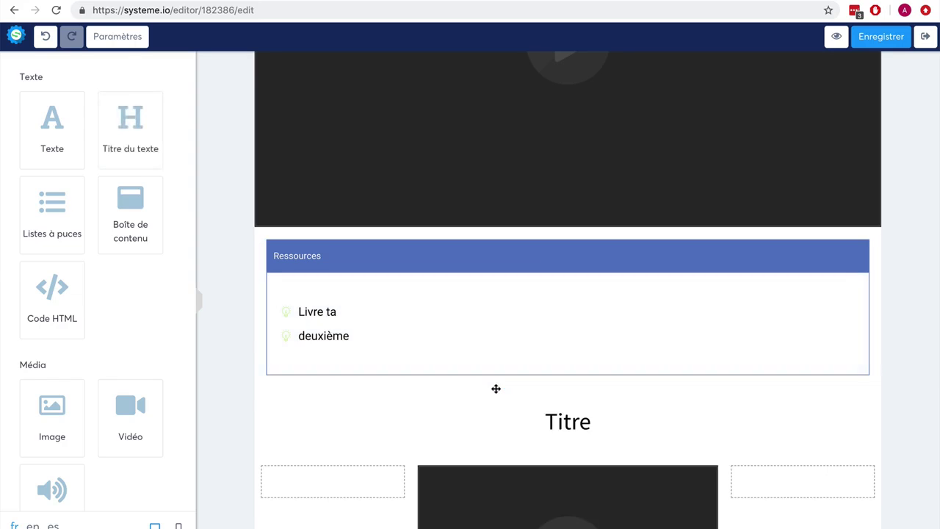
left_click(902, 37)
left_click(924, 38)
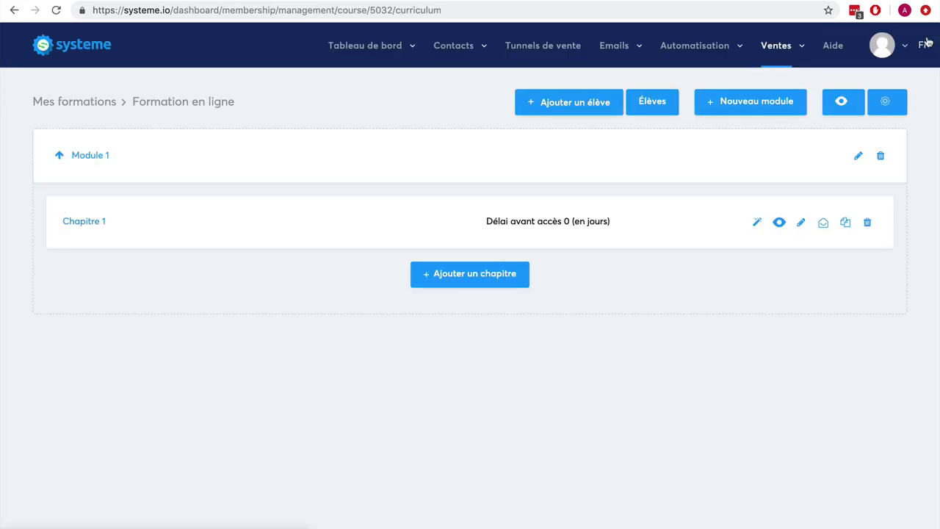
Step: Duplicate Chapitre 1, rename the copy as Chapitre 2 and set its delay after the previous chapter to 1 day
left_click(845, 226)
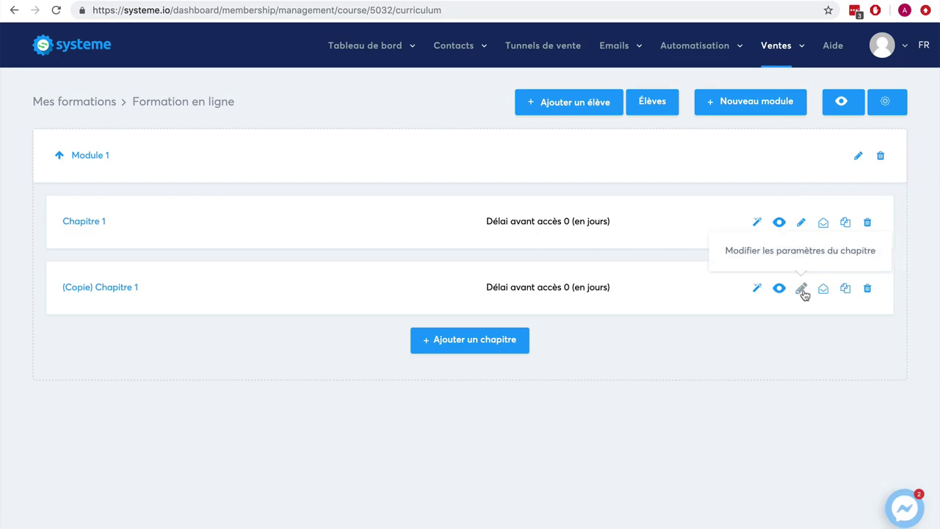
left_click(802, 289)
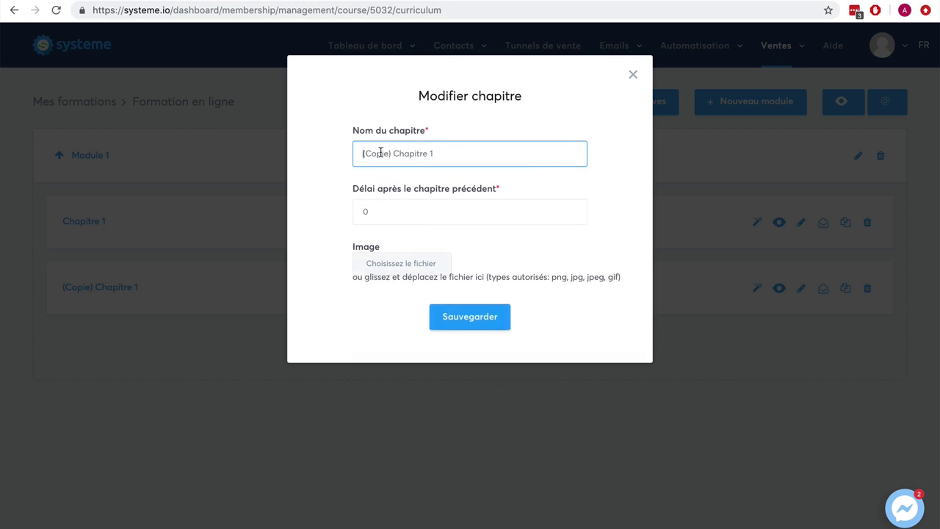
left_click_drag(396, 153, 349, 152)
key("BackSpace")
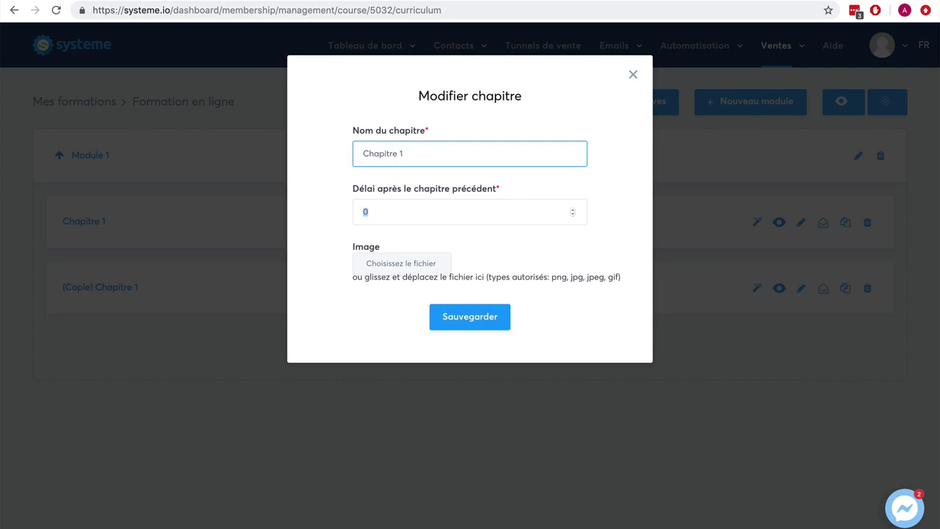
key("Tab")
left_click(408, 149)
key("BackSpace")
type("2")
key("Tab")
type("1")
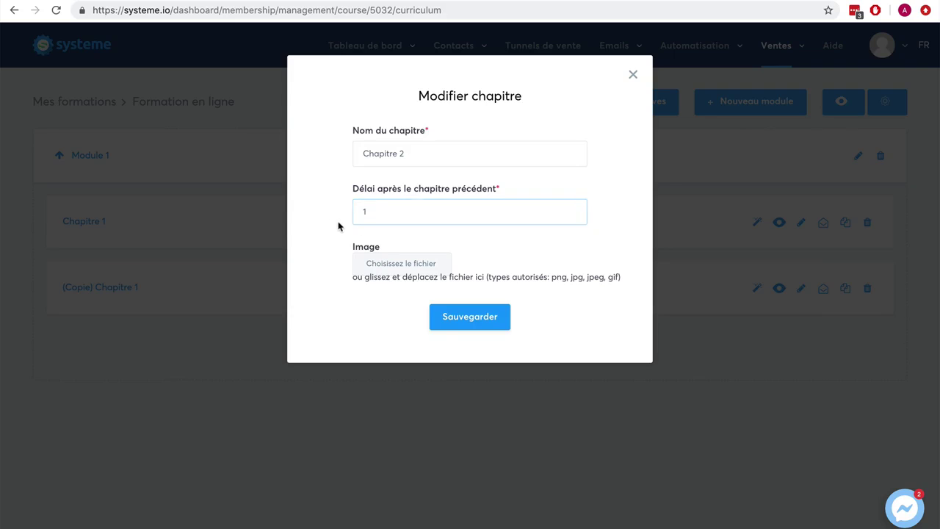
left_click(467, 317)
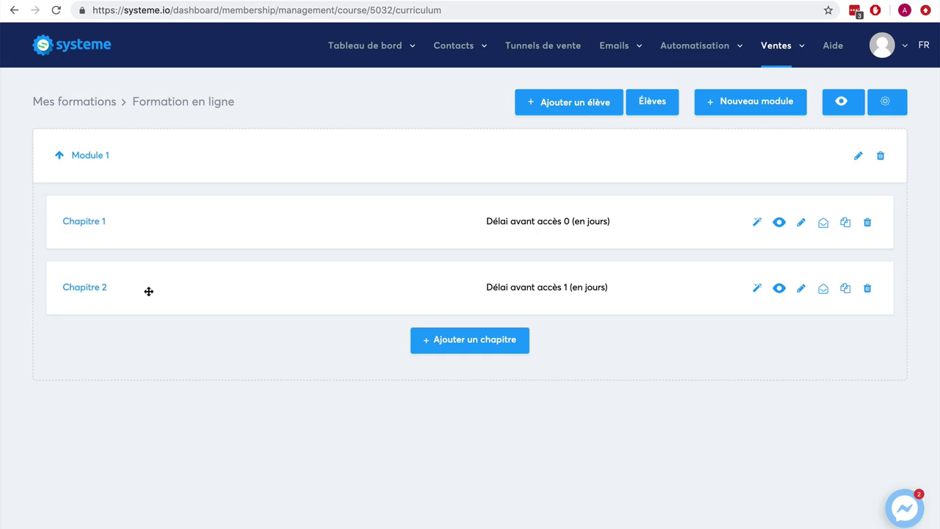
Step: Create a new module named Module 2 with its title shown to students
left_click(745, 102)
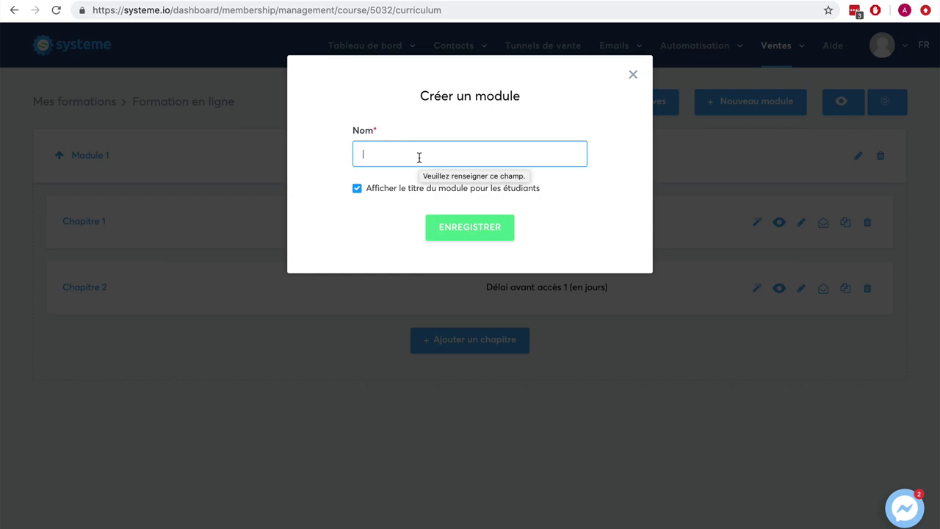
type("odule ")
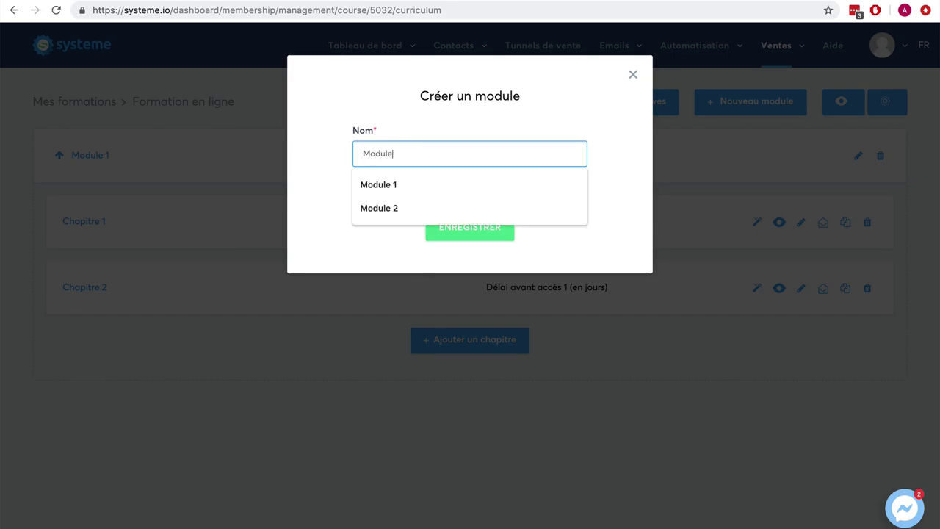
type("2")
left_click(478, 227)
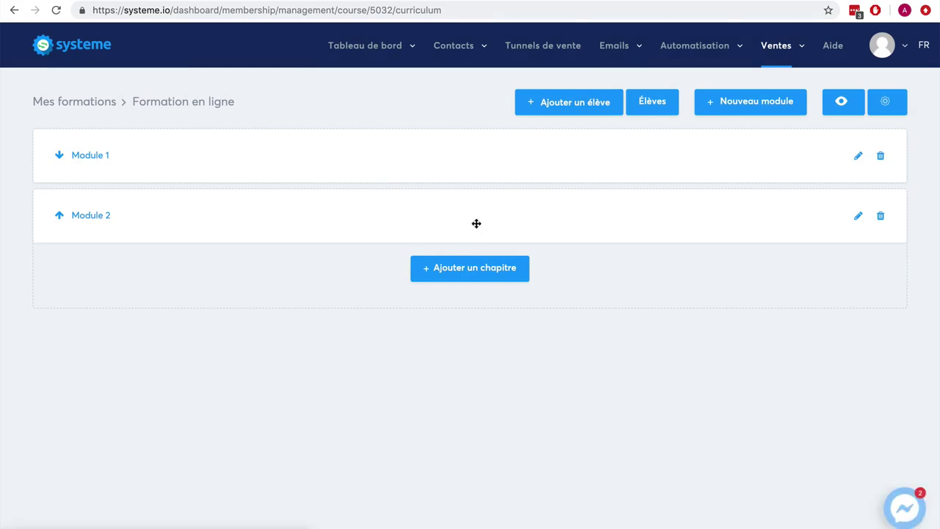
Step: Expand Module 1 and duplicate its Chapitre 2
left_click(60, 159)
scroll(658, 323, "down", 1)
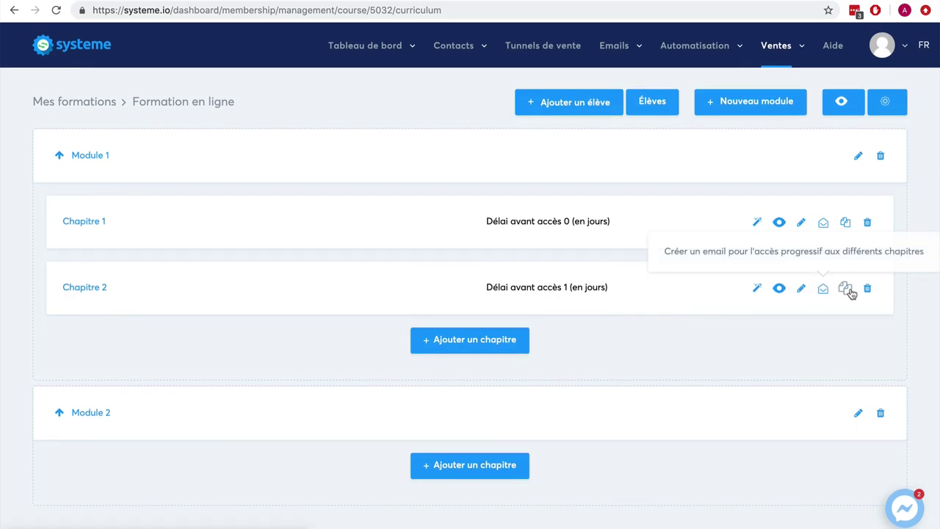
left_click(849, 291)
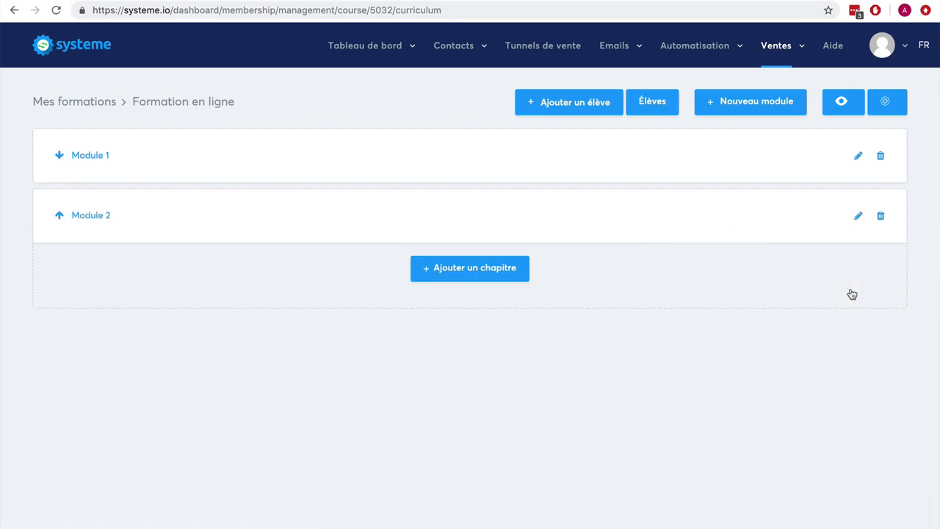
Step: Move the copy of Chapitre 2 from Module 1 into Module 2
left_click(59, 155)
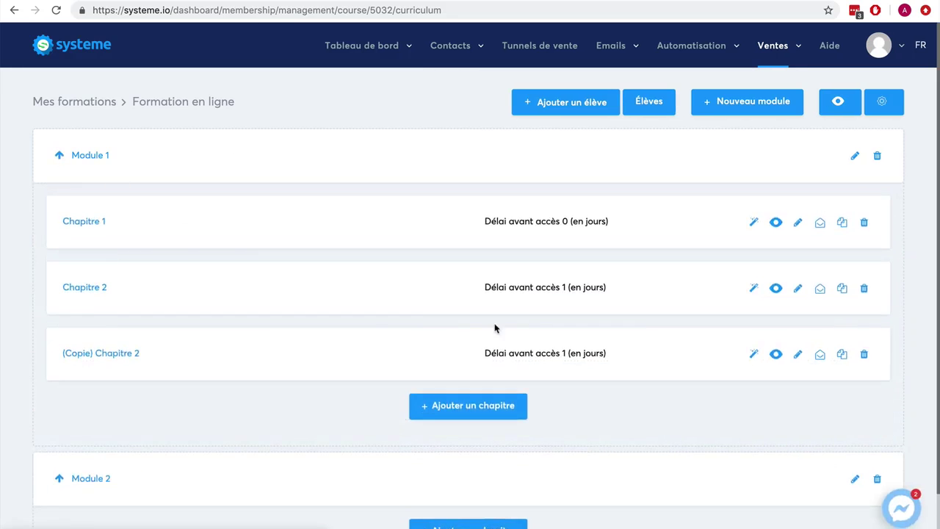
left_click_drag(579, 343, 560, 489)
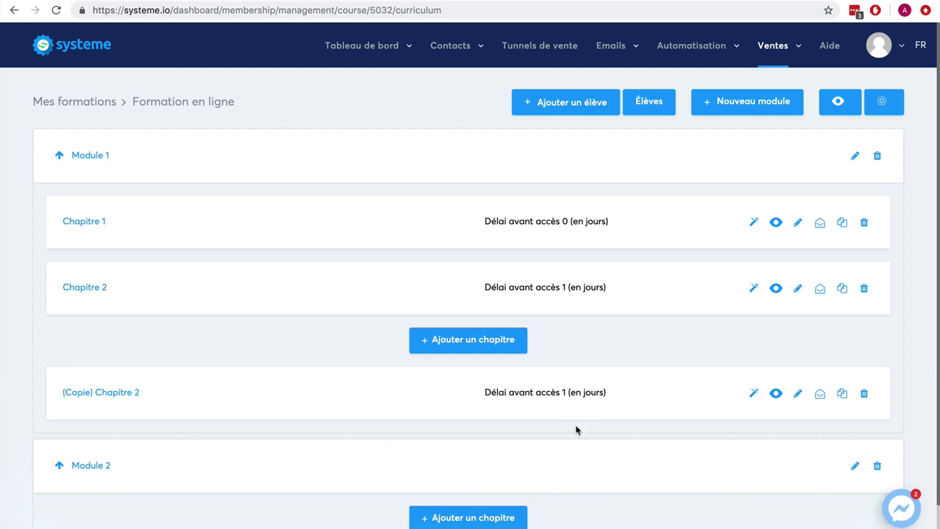
left_click_drag(377, 393, 416, 501)
scroll(754, 443, "down", 1)
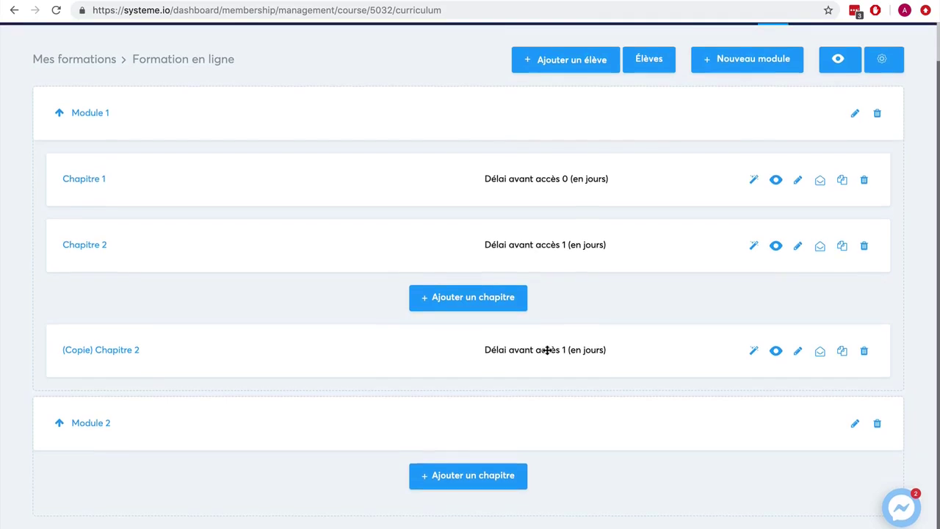
left_click_drag(548, 346, 553, 504)
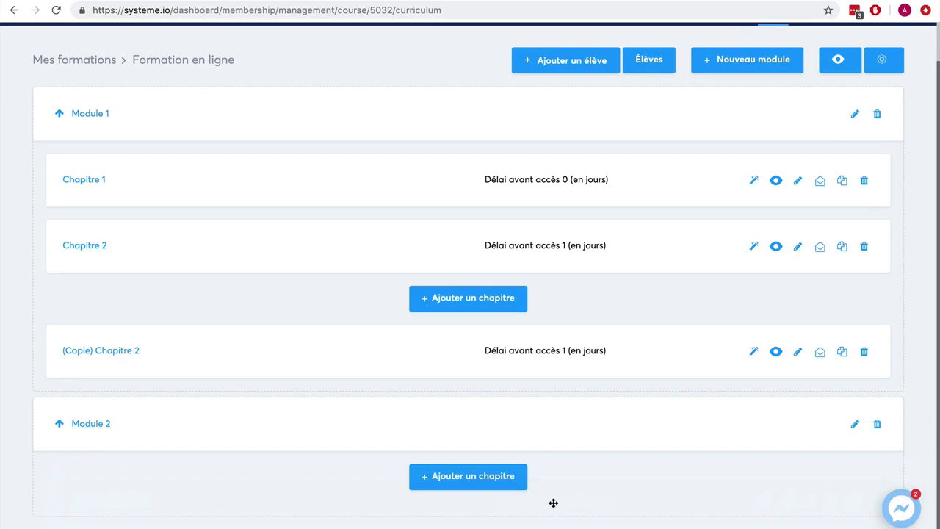
left_click_drag(551, 346, 515, 498)
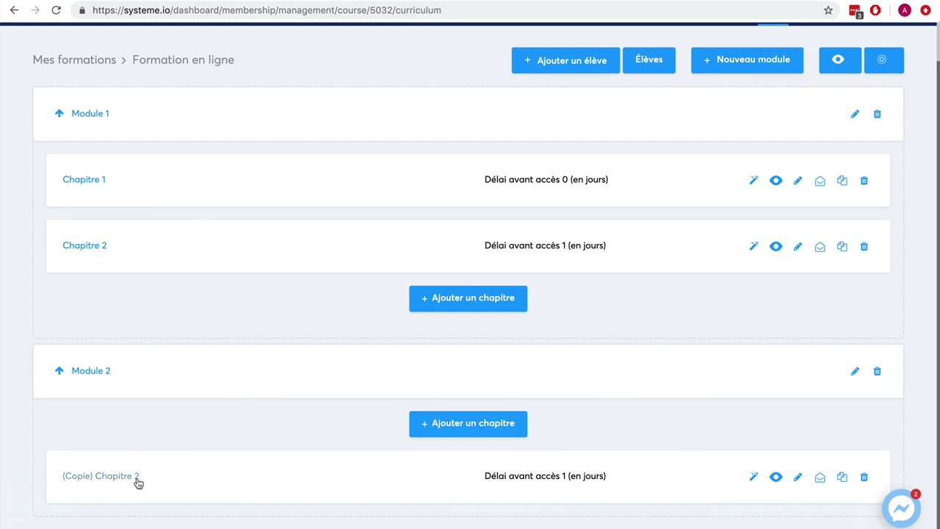
scroll(844, 152, "up", 1)
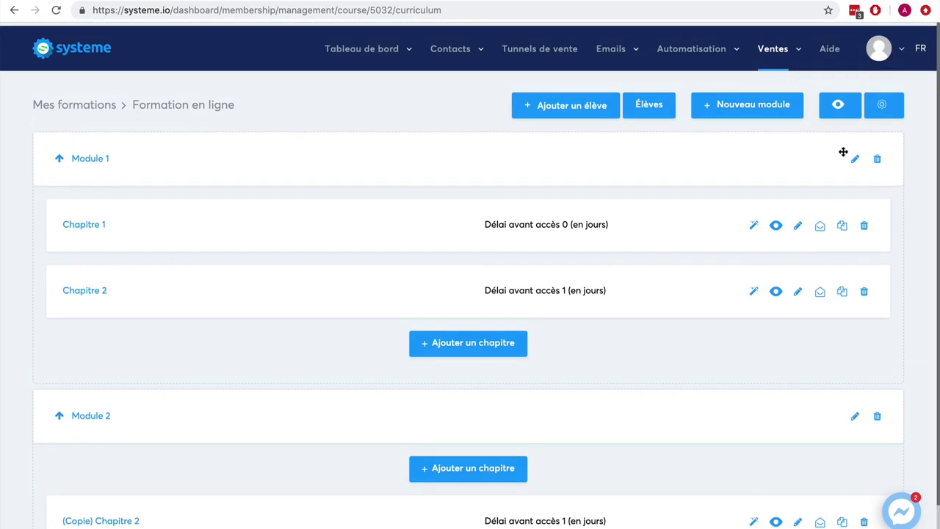